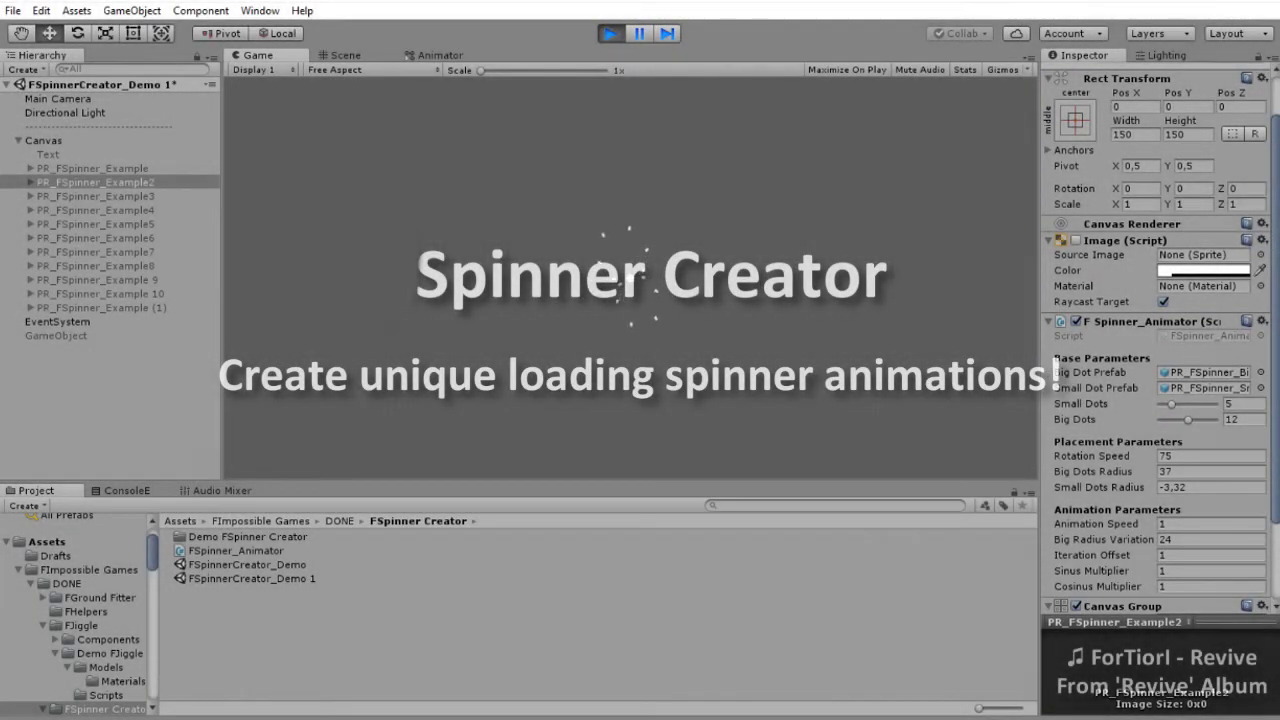
Step: Lower PR_FSpinner_Example3's Sinus Multiplier to about -7
click(95, 196)
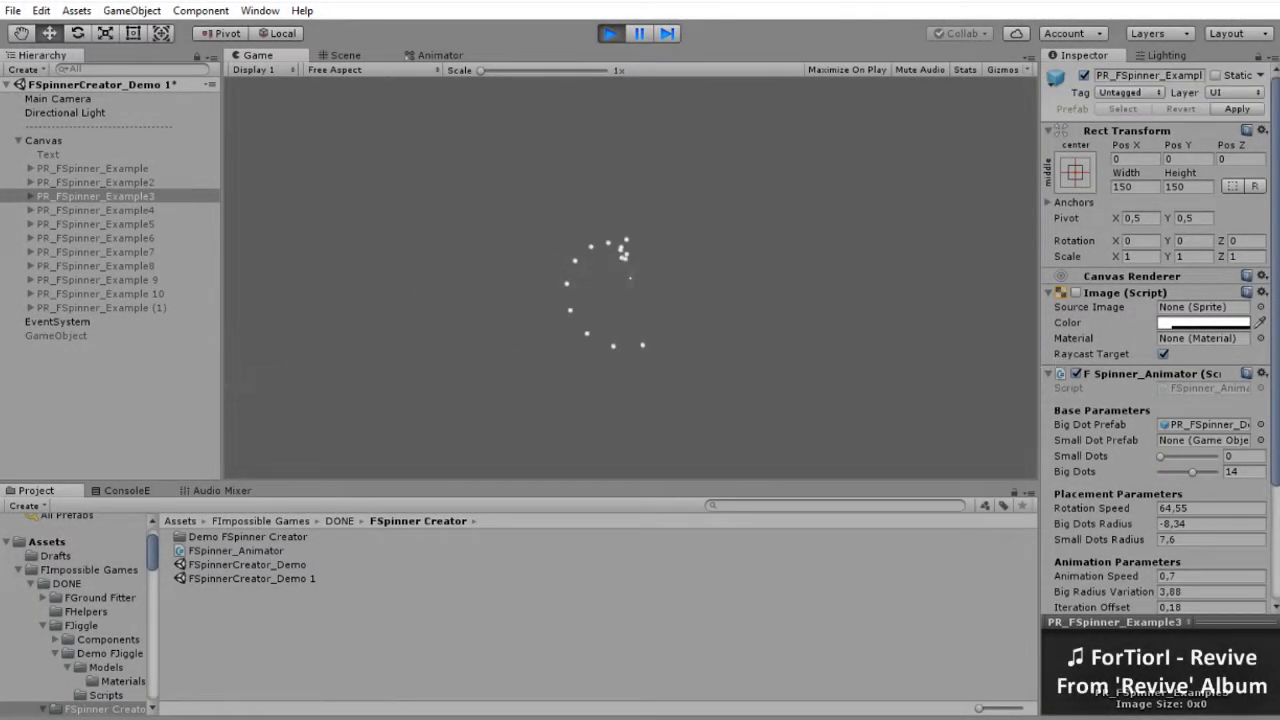
scroll(1155, 400, down, 3)
scroll(1155, 400, down, 2)
mouse_move(1090, 466)
mouse_down()
mouse_move(1060, 466)
mouse_move(1130, 466)
mouse_up()
Step: Raise PR_FSpinner_Example4's Big Dots to 24, undo an Animation Speed change, then select Example5
click(95, 210)
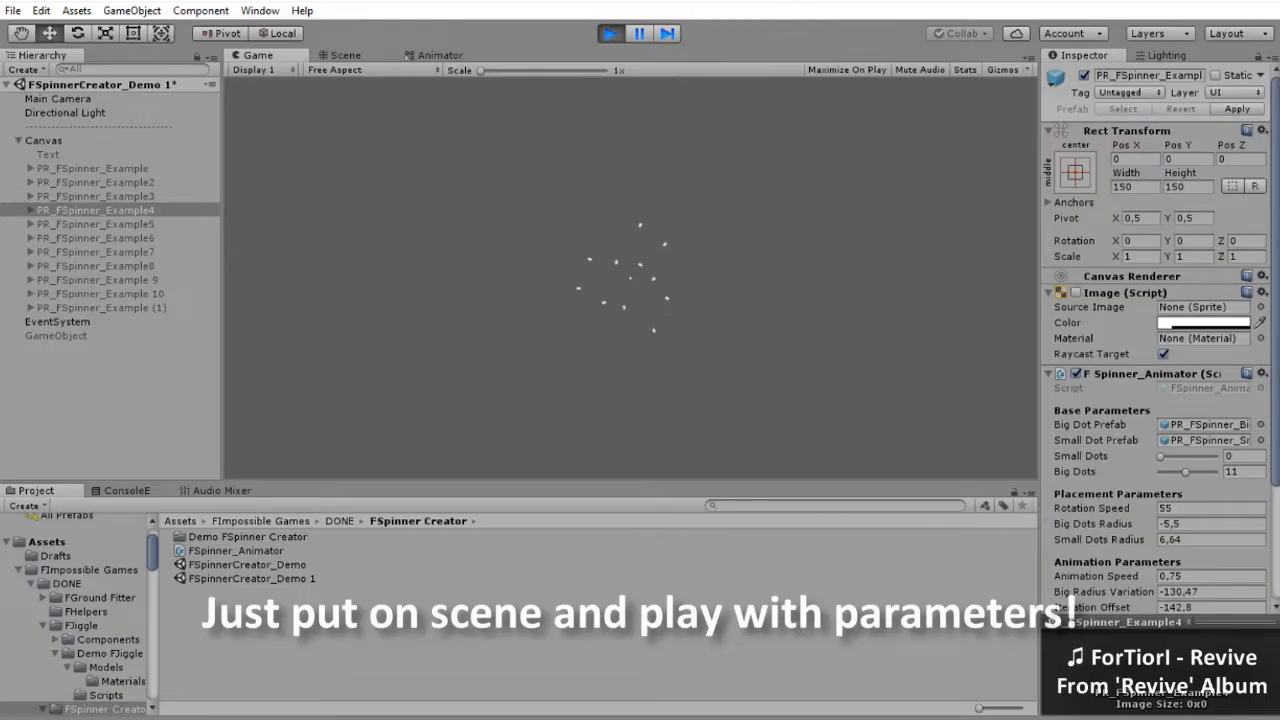
scroll(1155, 340, down, 2)
scroll(1155, 340, down, 2)
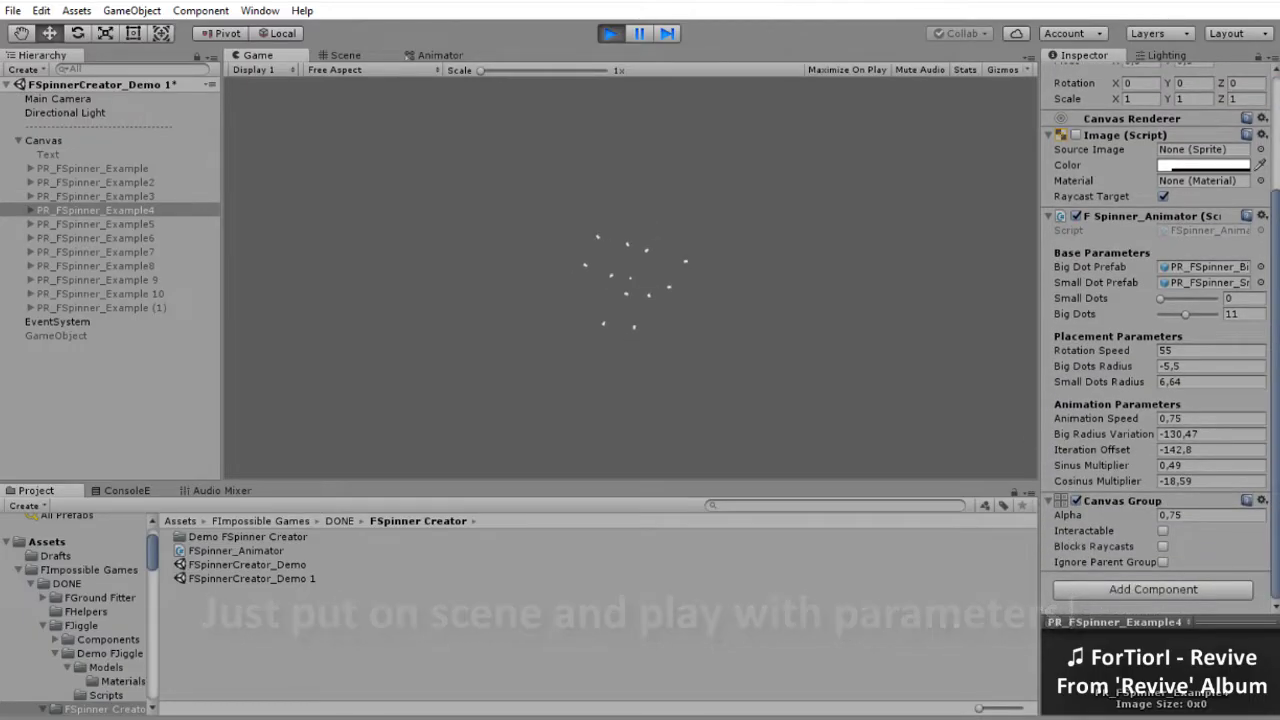
drag(1185, 314, 1215, 314)
drag(1100, 418, 1060, 418)
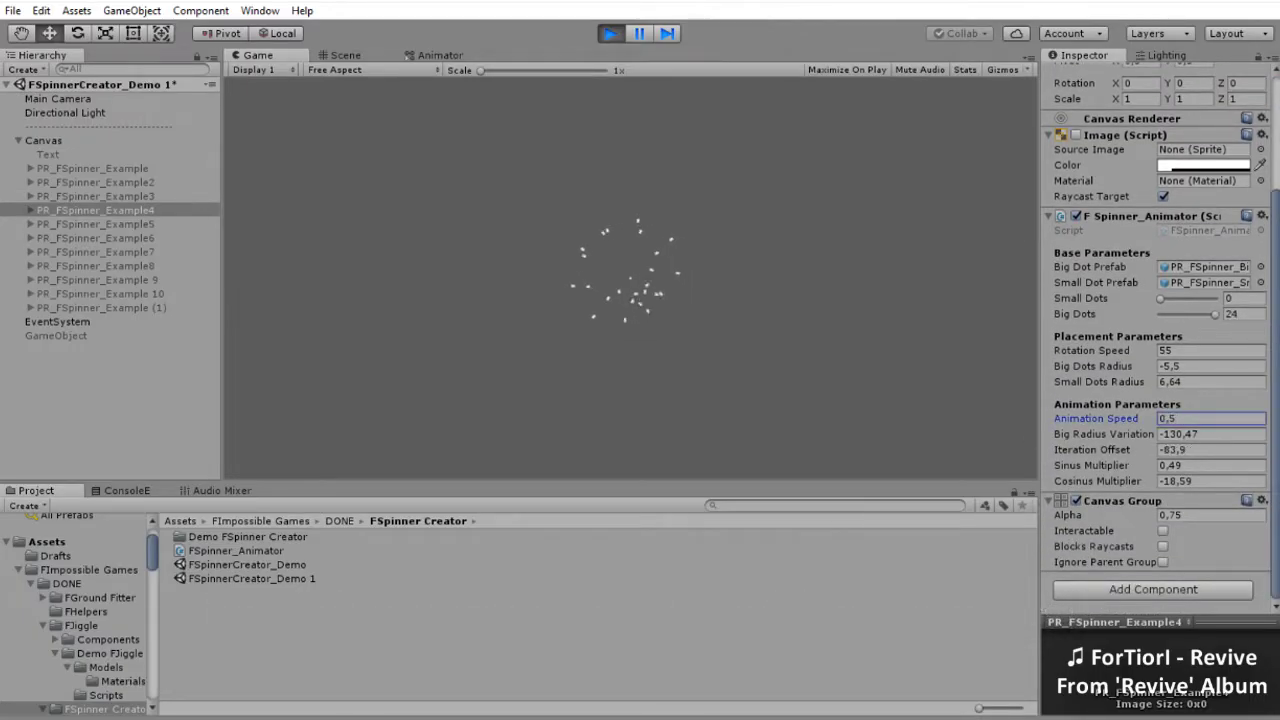
text(0)
key(ctrl+z)
click(95, 224)
Step: Drag the Big Dots slider, then switch to PR_FSpinner_Example7
scroll(1160, 400, down, 4)
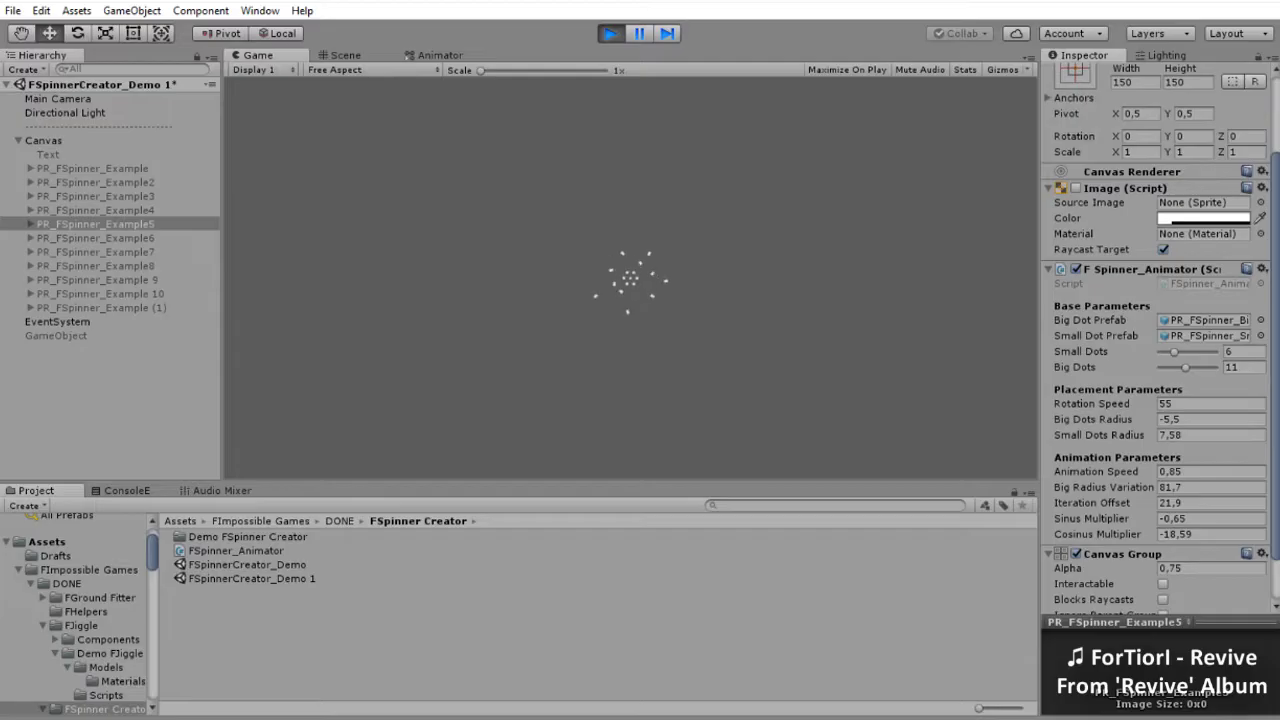
drag(1185, 315, 1214, 315)
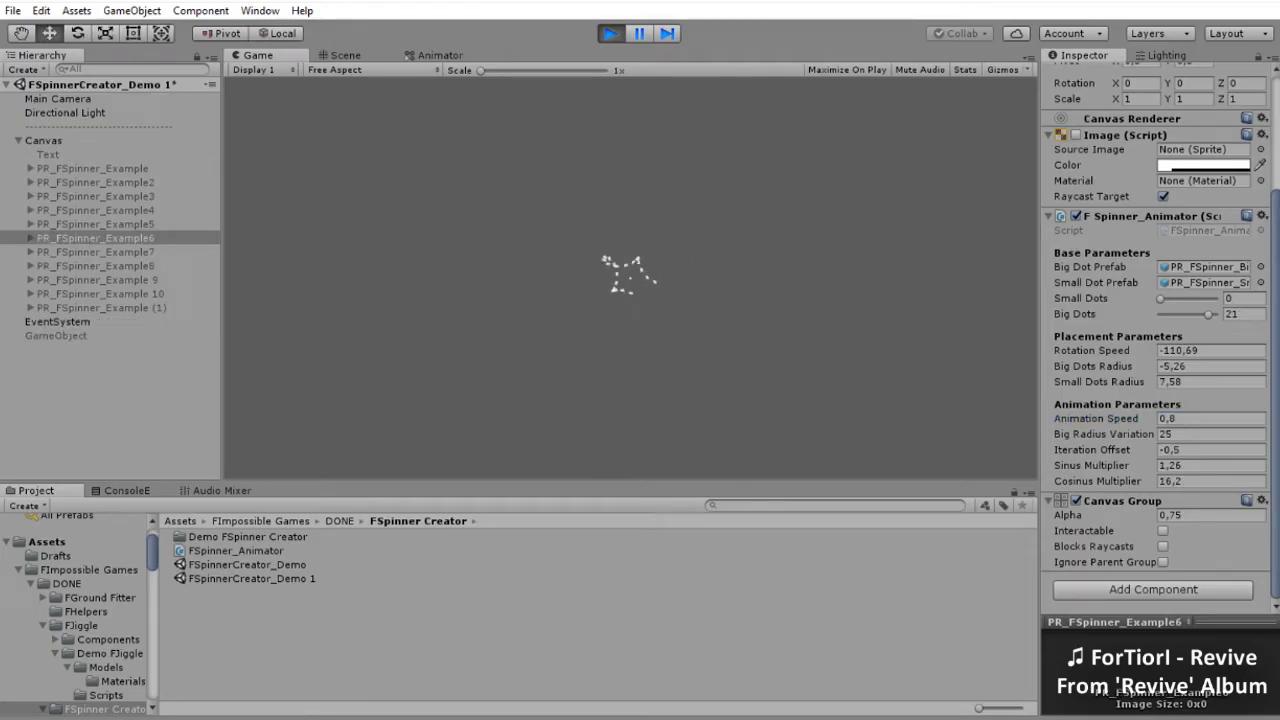
click(95, 252)
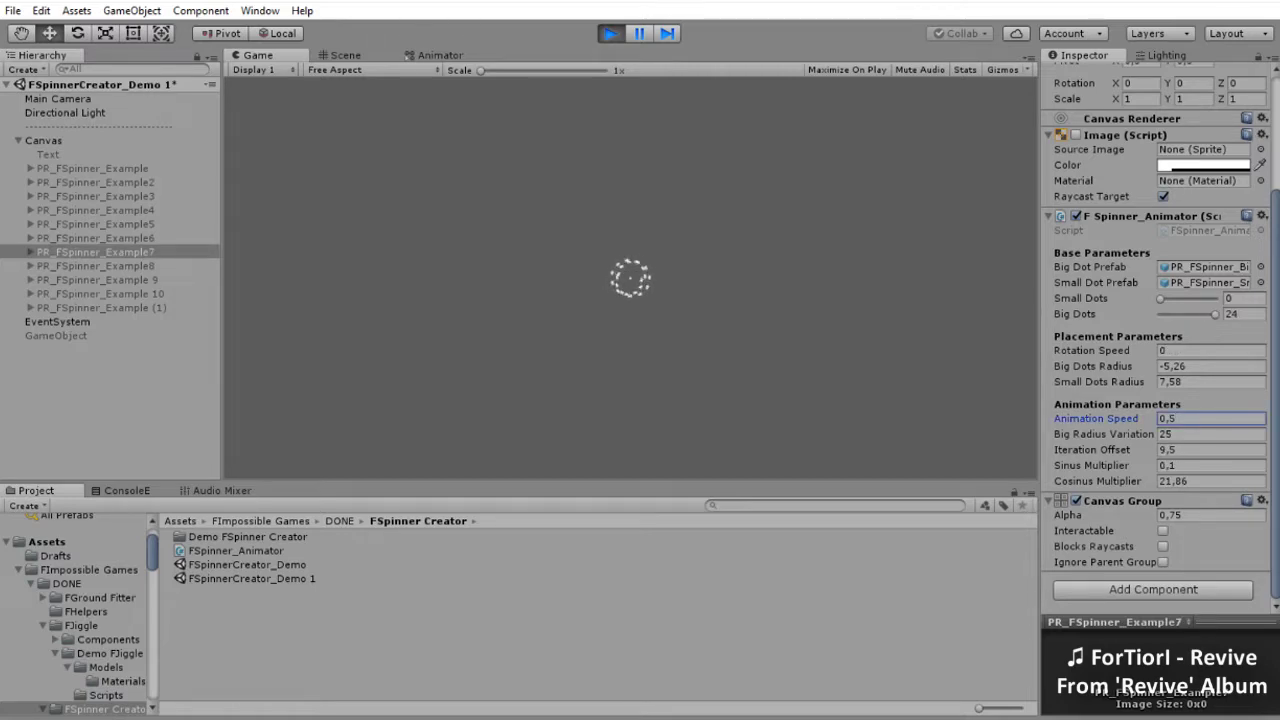
Step: On PR_FSpinner_Example8, set Iteration Offset 3,6 and Sinus Multiplier 1,341
click(95, 266)
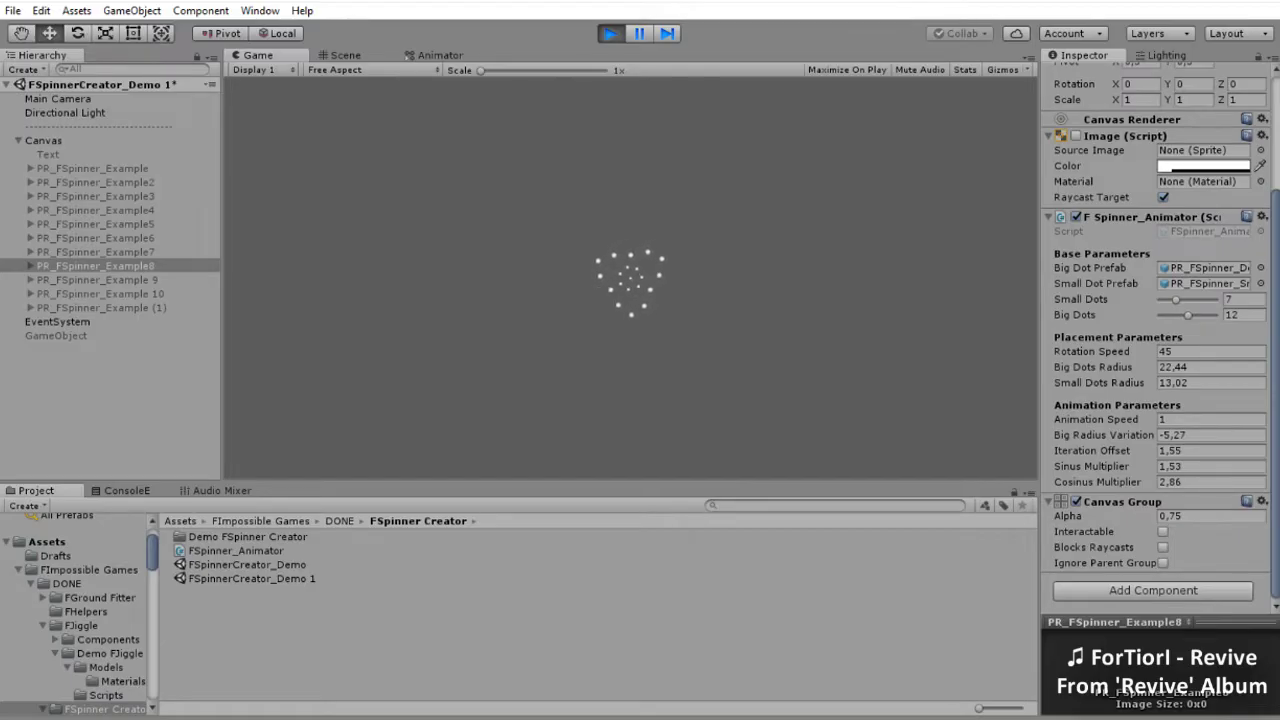
click(1210, 450)
text(3,6)
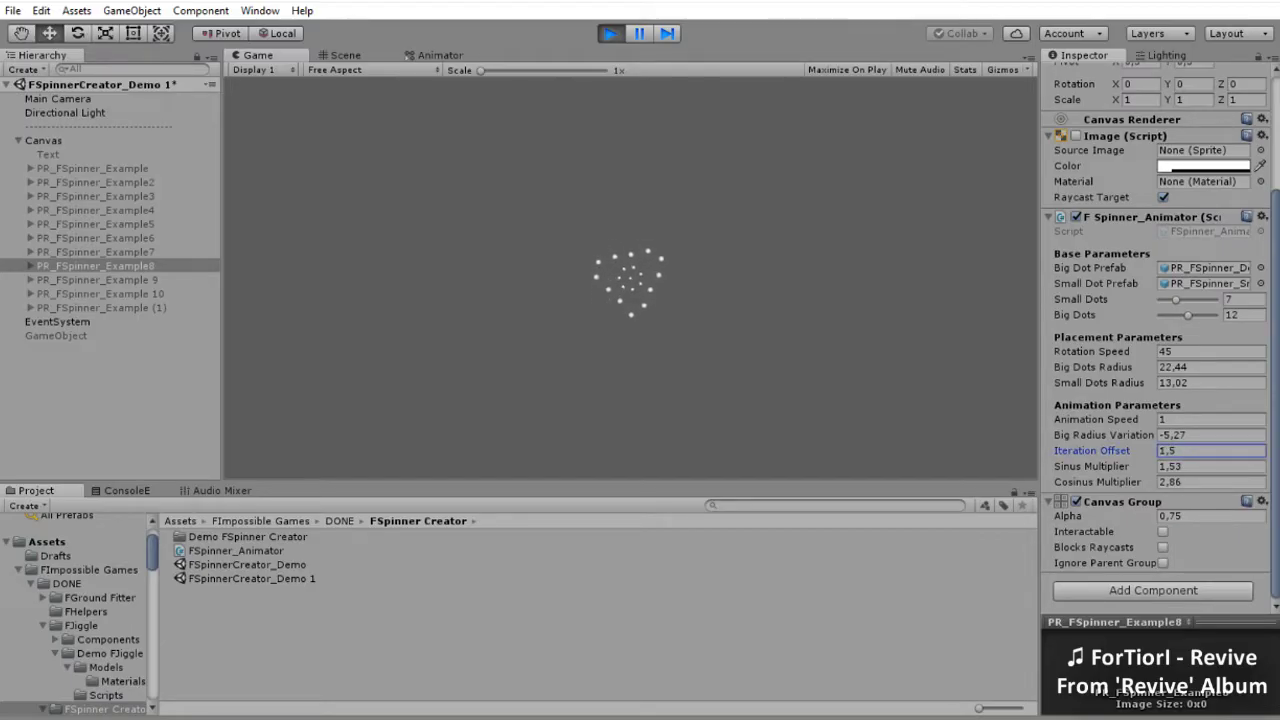
click(1210, 466)
text(1,34)
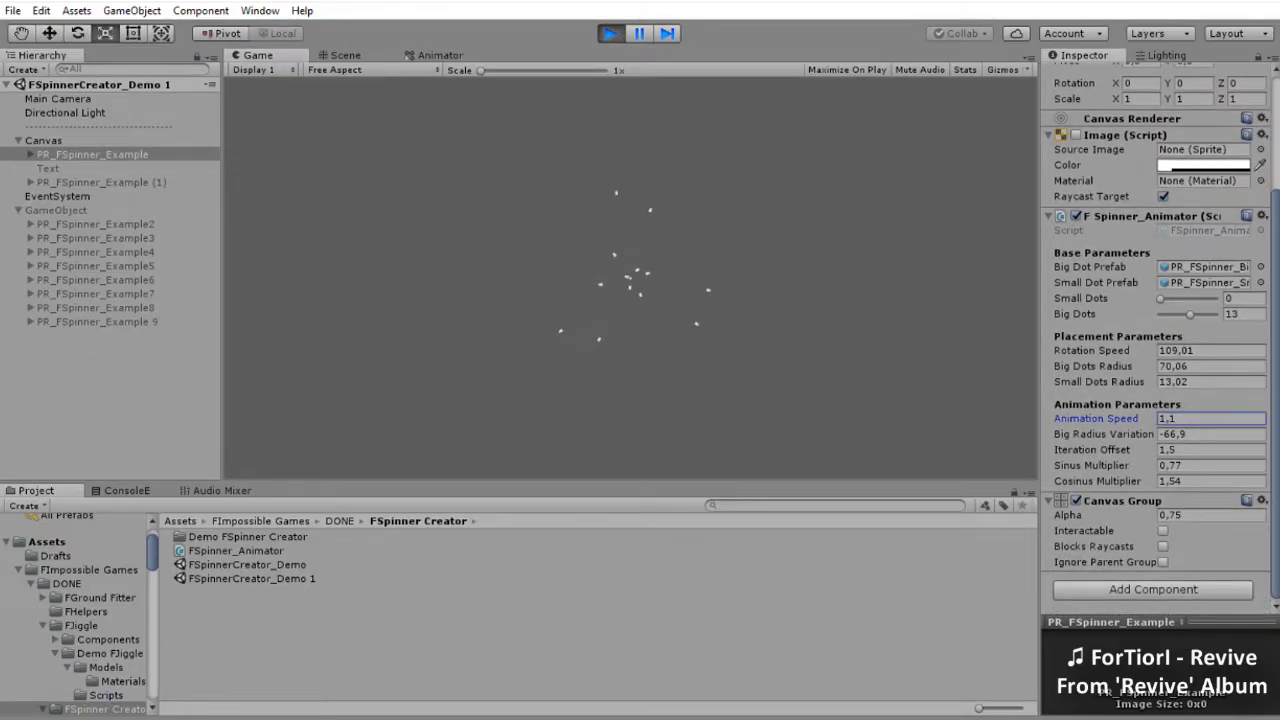
text(1)
Step: Enter Iteration Offset 0,72, Sinus Multiplier 0,22 and Cosinus Multiplier 40,66
click(1210, 450)
text(2,14)
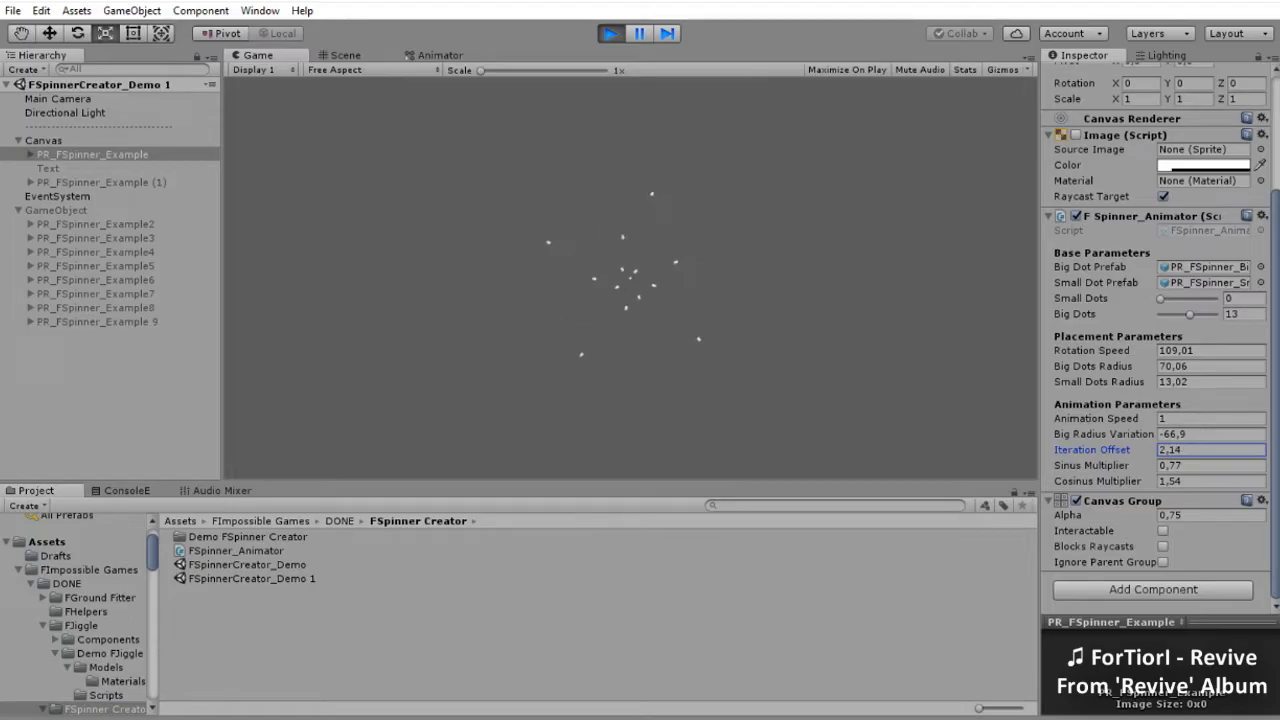
key(BackSpace)
key(BackSpace)
key(BackSpace)
text(0,72)
click(1210, 465)
text(0,22)
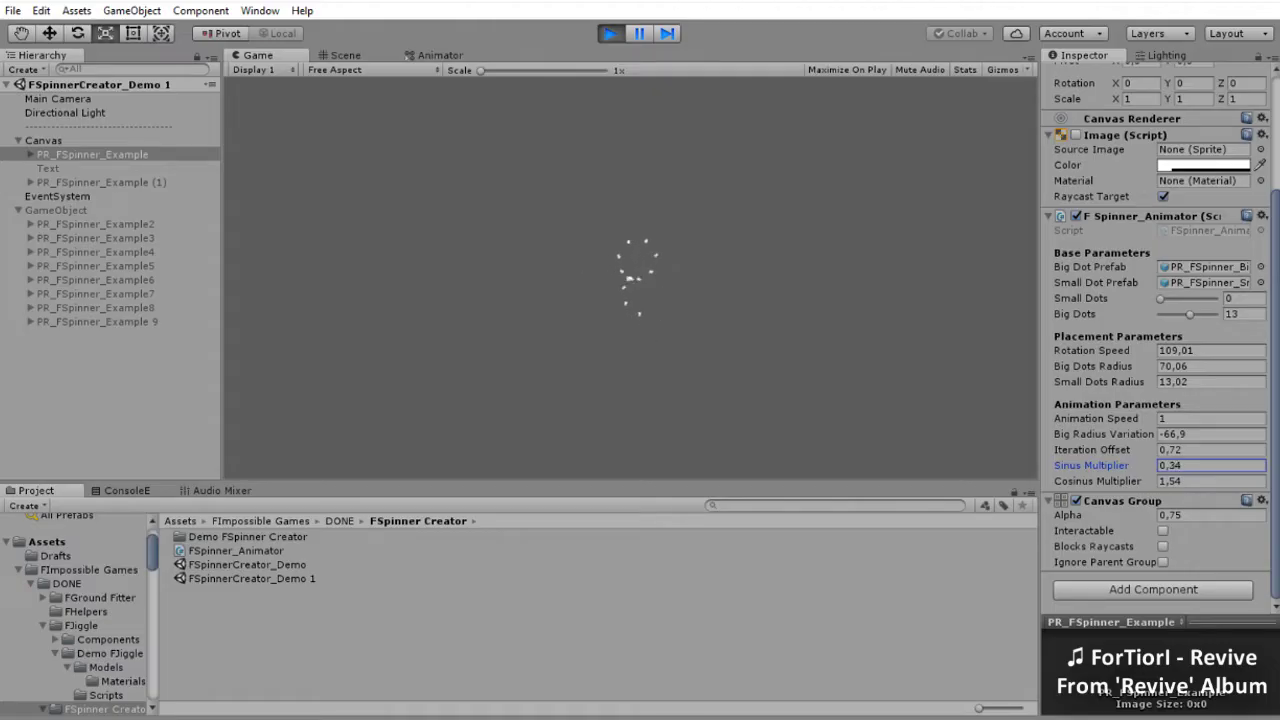
click(1210, 481)
text(17,2)
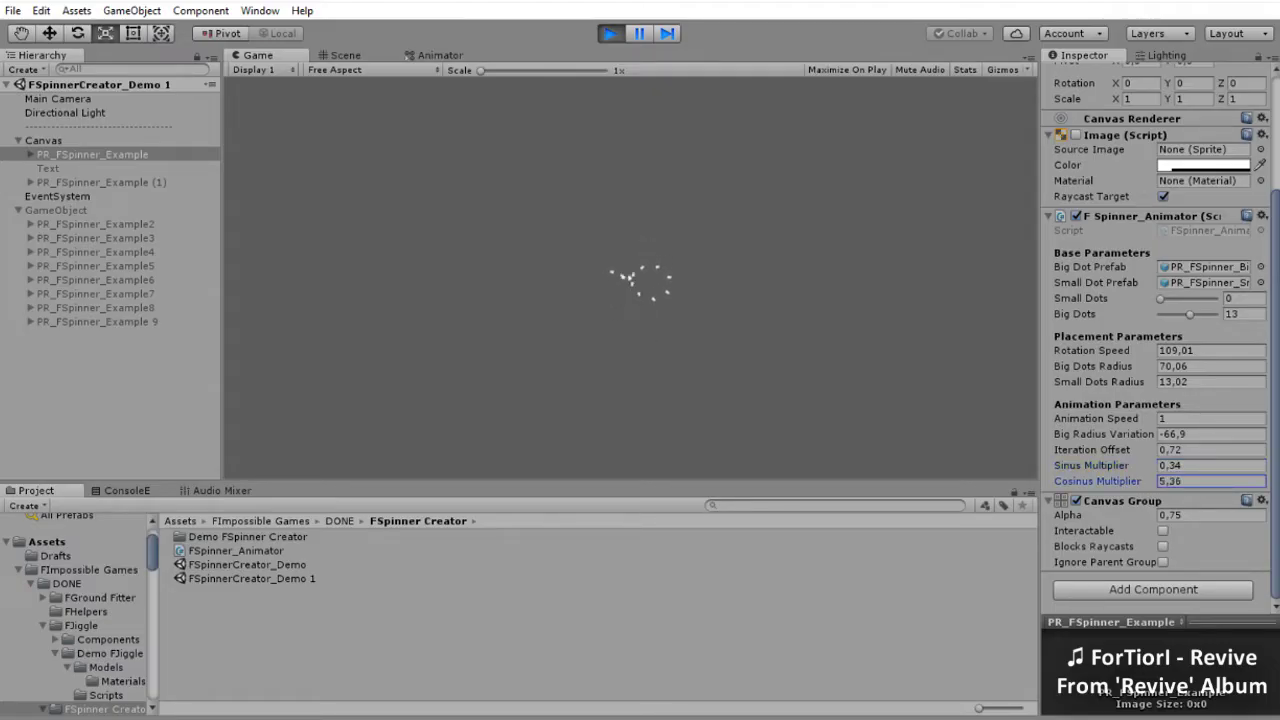
key(BackSpace)
key(BackSpace)
key(BackSpace)
text(40,66)
Step: Set Rotation Speed to 186,02 and settle Sinus Multiplier at 0,4 after trying -0,73
click(1210, 350)
text(186,02)
click(1210, 465)
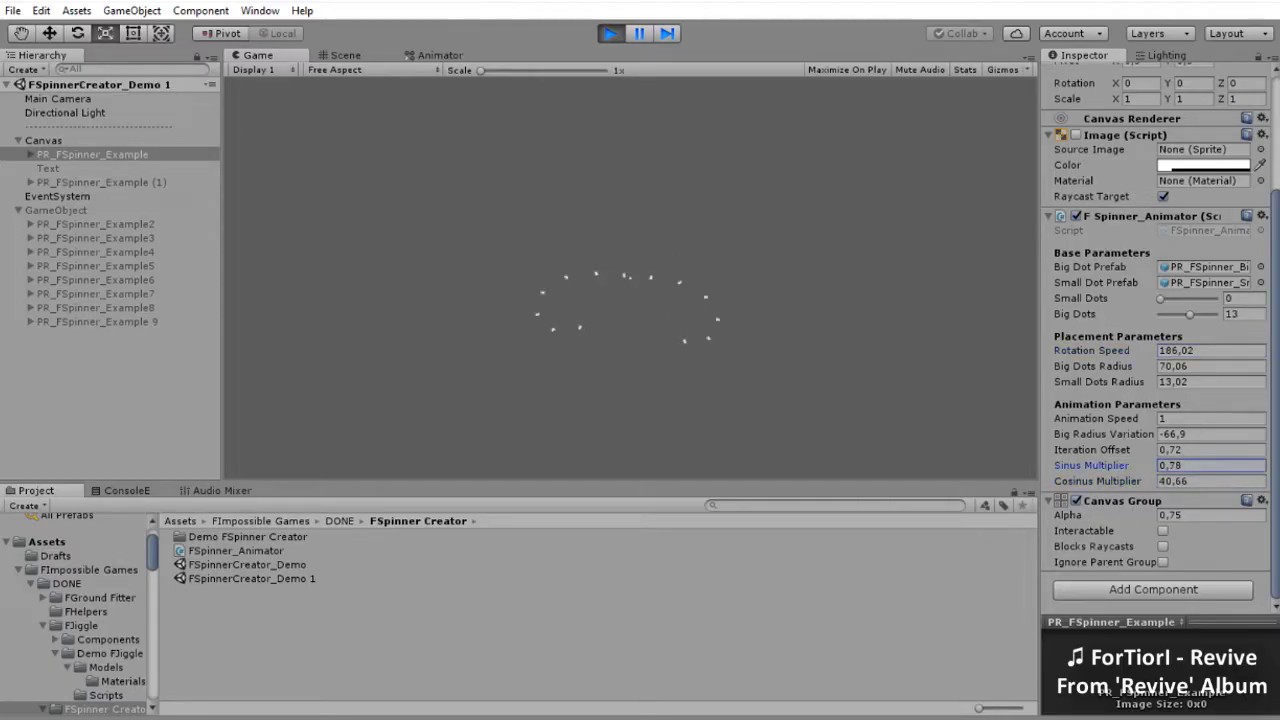
text(0,56)
key(BackSpace)
key(BackSpace)
key(BackSpace)
text(-0,21)
key(BackSpace)
key(BackSpace)
text(73)
key(BackSpace)
key(BackSpace)
key(BackSpace)
text(0,4)
Step: Adjust the Iteration Offset from 2,33 through 2,92 to 4,48
click(1210, 449)
text(2,33)
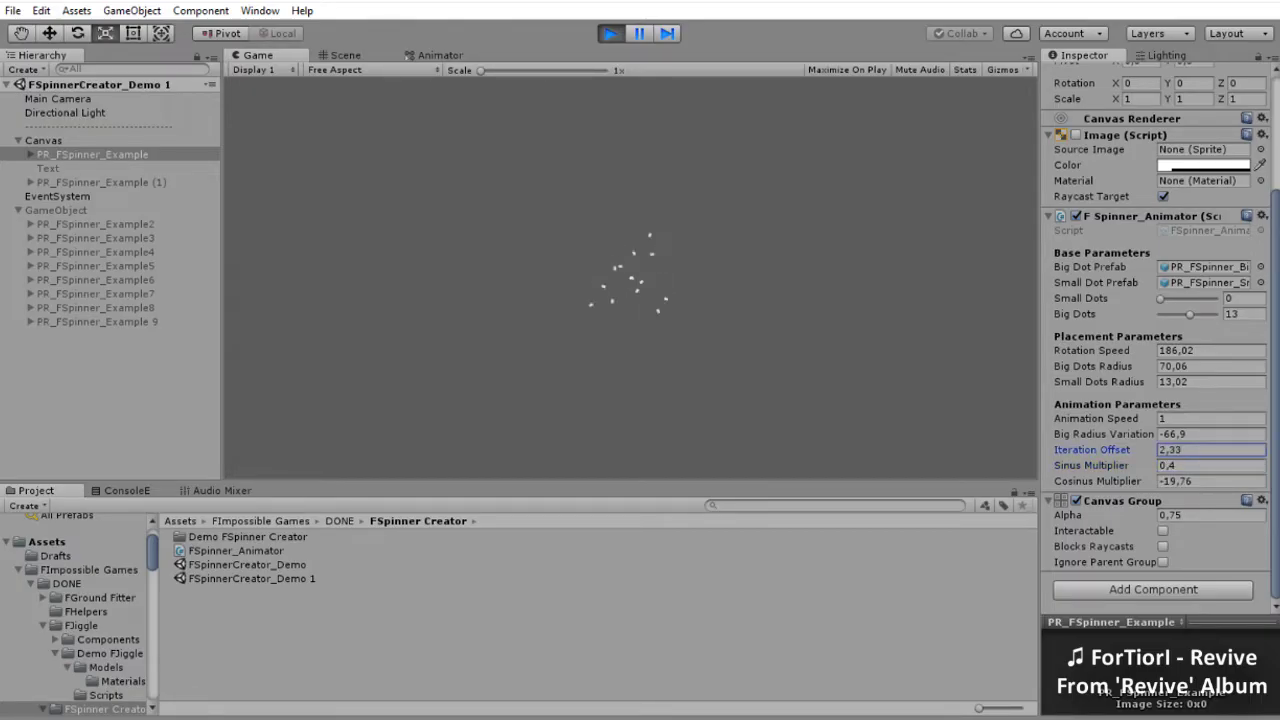
key(BackSpace)
text(92)
key(BackSpace)
key(BackSpace)
key(BackSpace)
text(4,48)
Step: Set Sinus Multiplier to 0, Big Dots from 10 to 16, and Iteration Offset 6,51
click(1210, 465)
text(0)
click(1243, 313)
text(10)
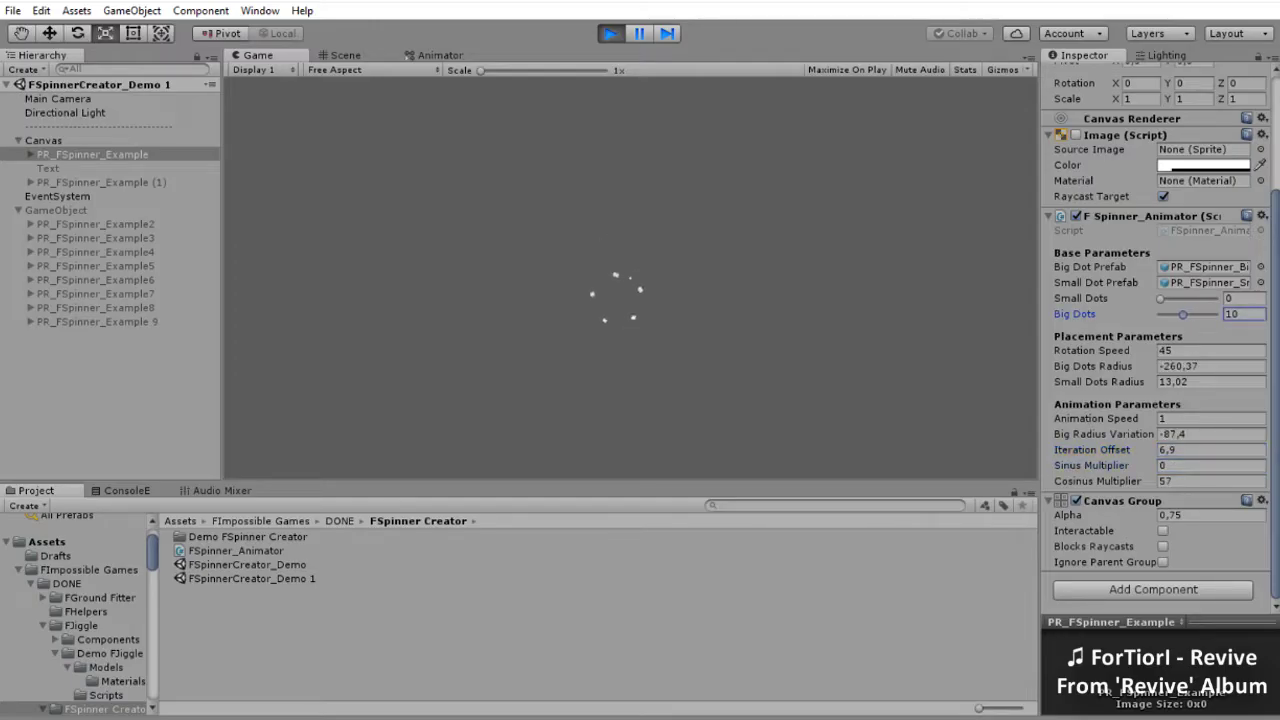
drag(1183, 314, 1197, 314)
click(1210, 449)
text(6,51)
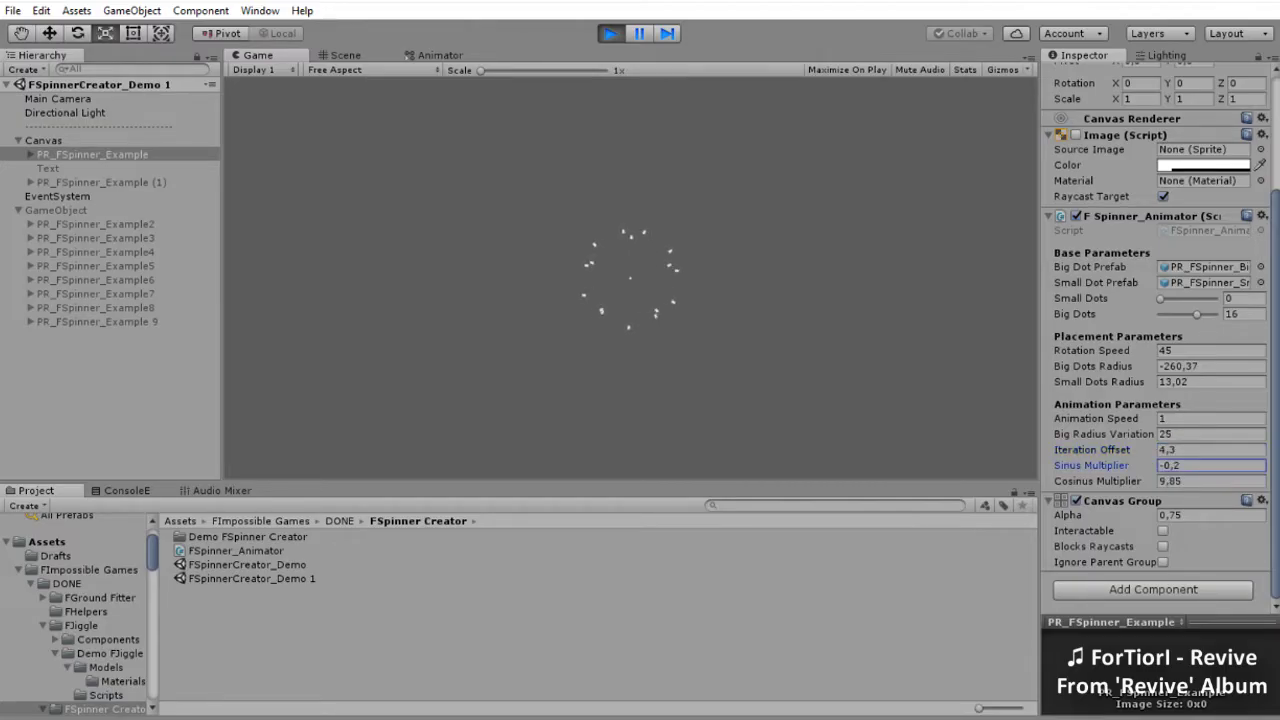
Step: Enter Cosinus Multiplier 5,34, edit Iteration Offset, and try Big Dots 8, 12, then 10
click(1210, 481)
text(5,34)
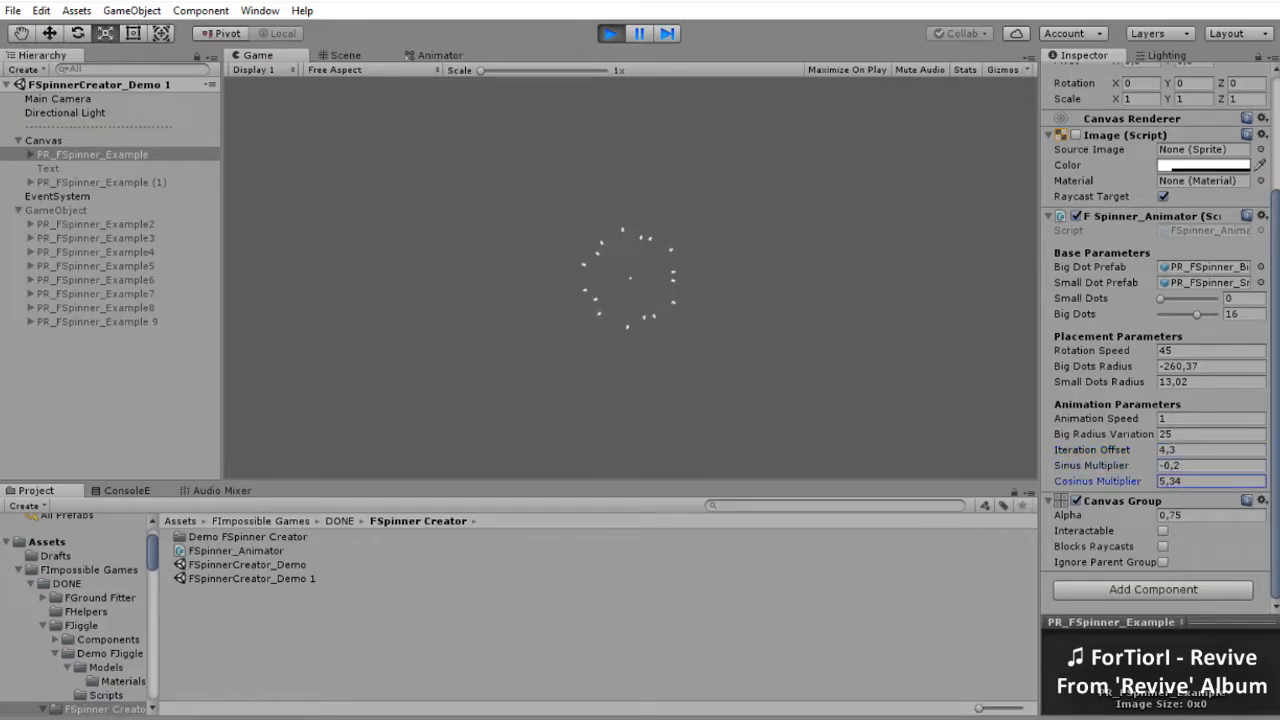
click(1210, 449)
text(4,93)
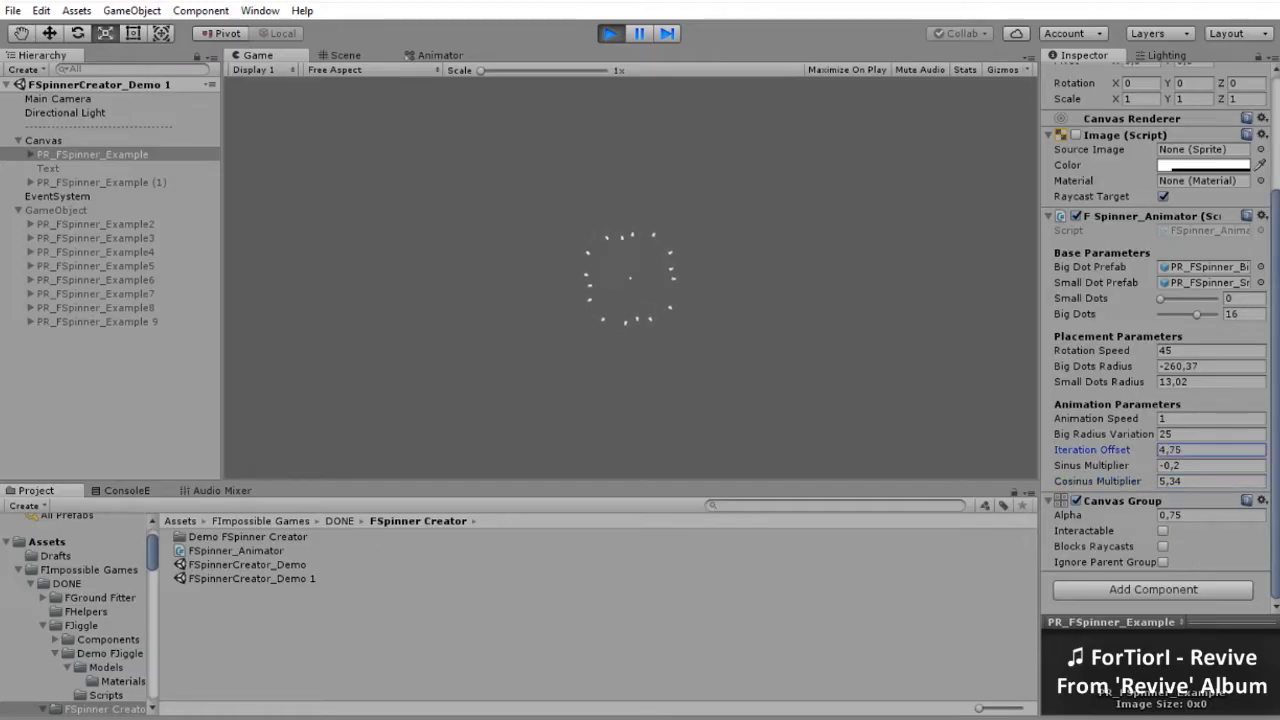
text(5,75)
click(1245, 314)
text(8)
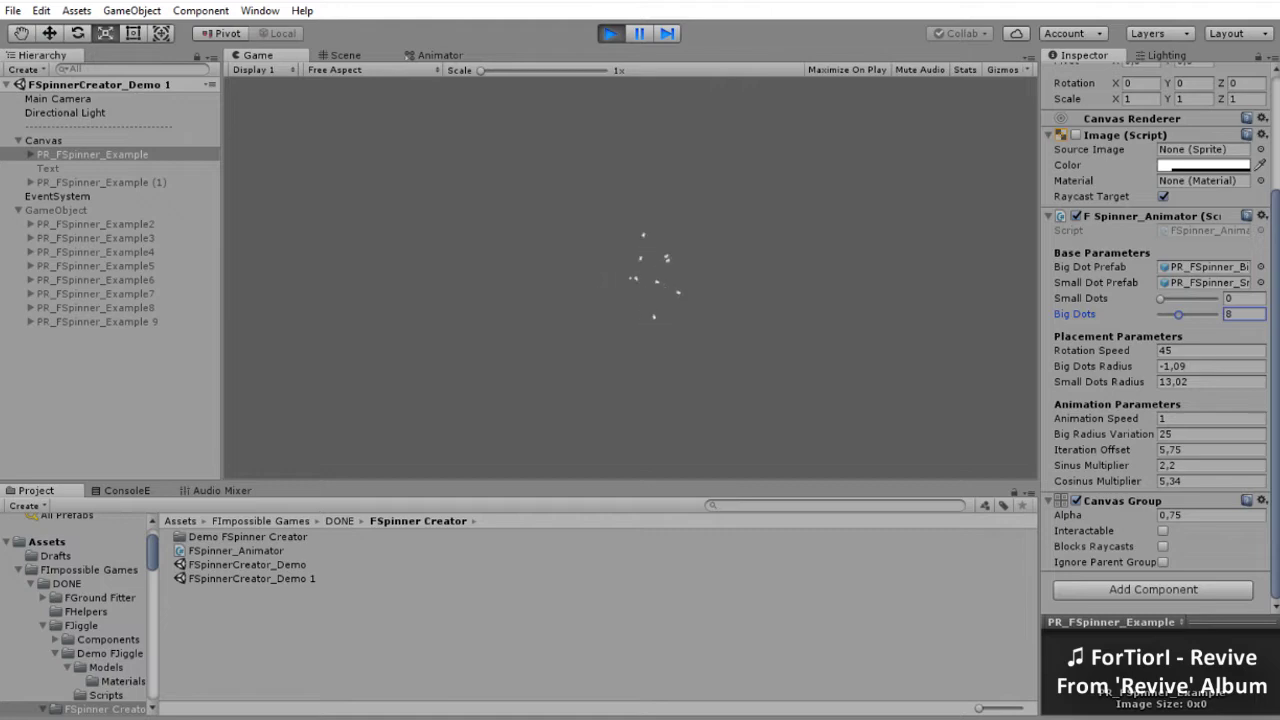
key(BackSpace)
text(12)
key(BackSpace)
text(0)
Step: Drag the multipliers, dot radii, Big Dots, Big Radius Variation and Iteration Offset to tighten the ring
drag(1092, 449, 1060, 449)
mouse_move(1097, 481)
mouse_down()
mouse_move(1000, 481)
mouse_move(1060, 465)
mouse_move(1115, 481)
mouse_up()
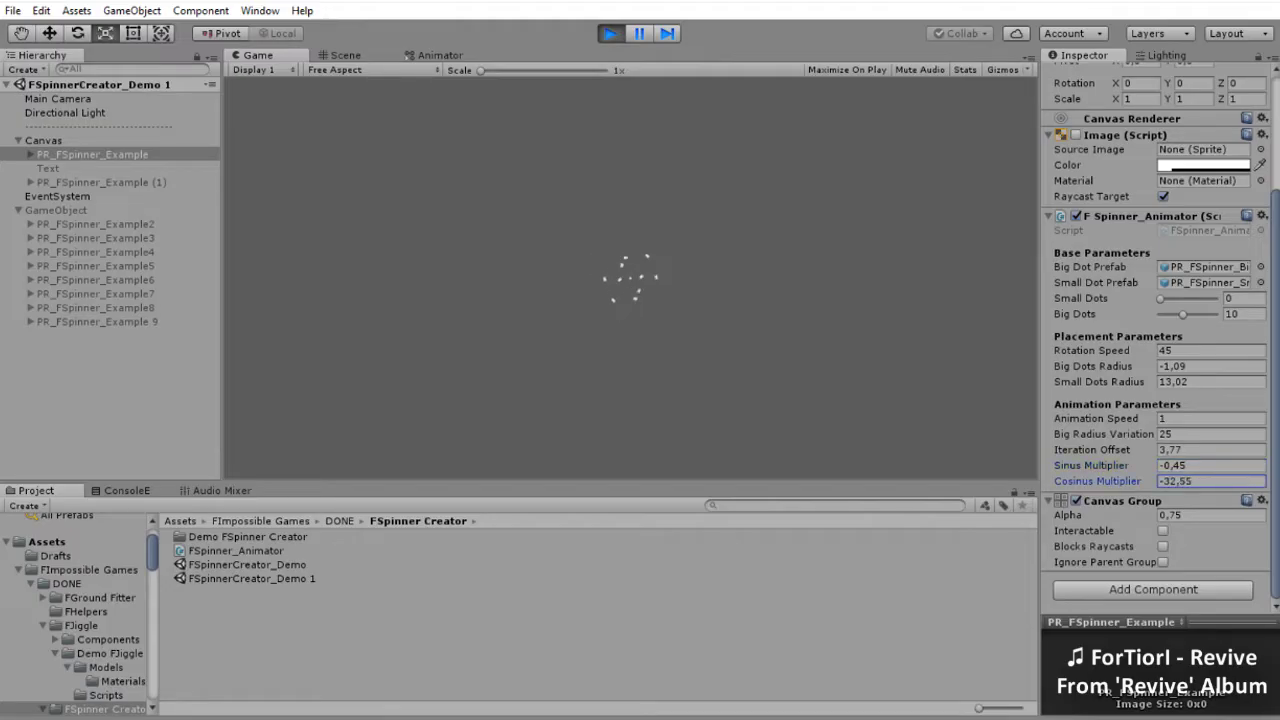
drag(1098, 382, 1050, 382)
drag(1093, 366, 1030, 366)
mouse_move(1183, 314)
mouse_down()
mouse_move(1215, 314)
mouse_move(1160, 314)
mouse_move(1197, 314)
mouse_up()
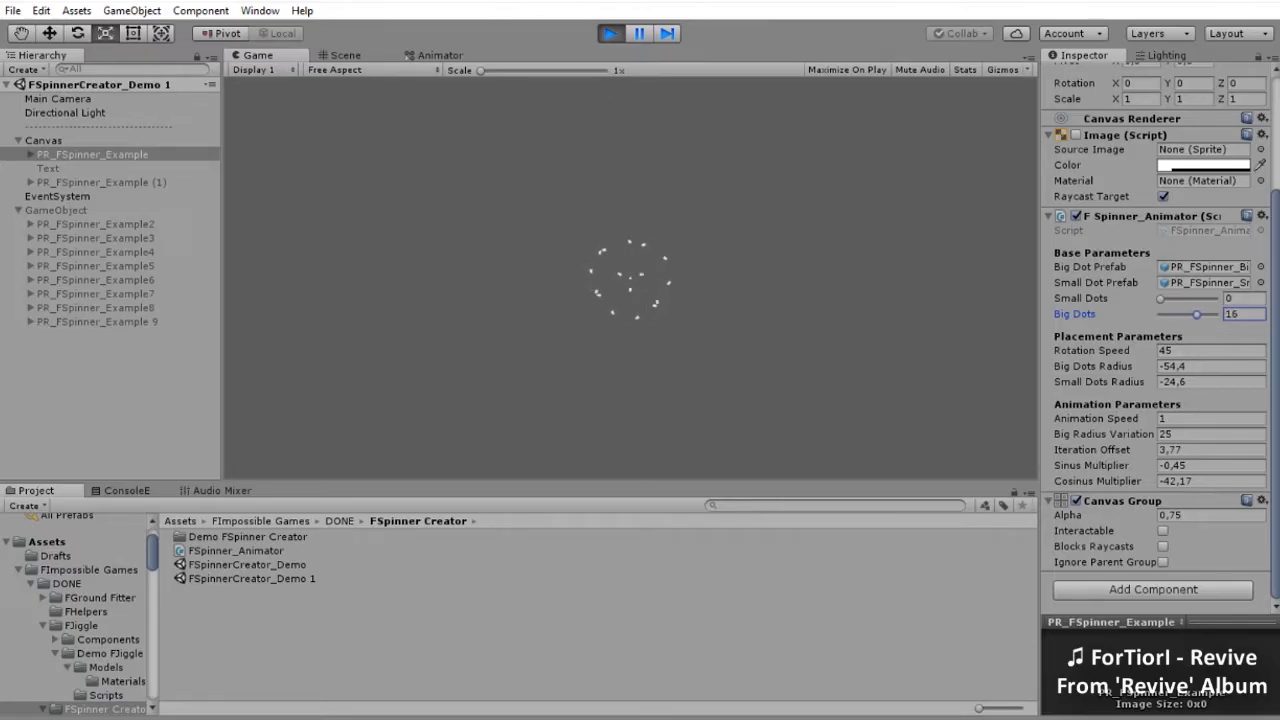
drag(1104, 434, 965, 434)
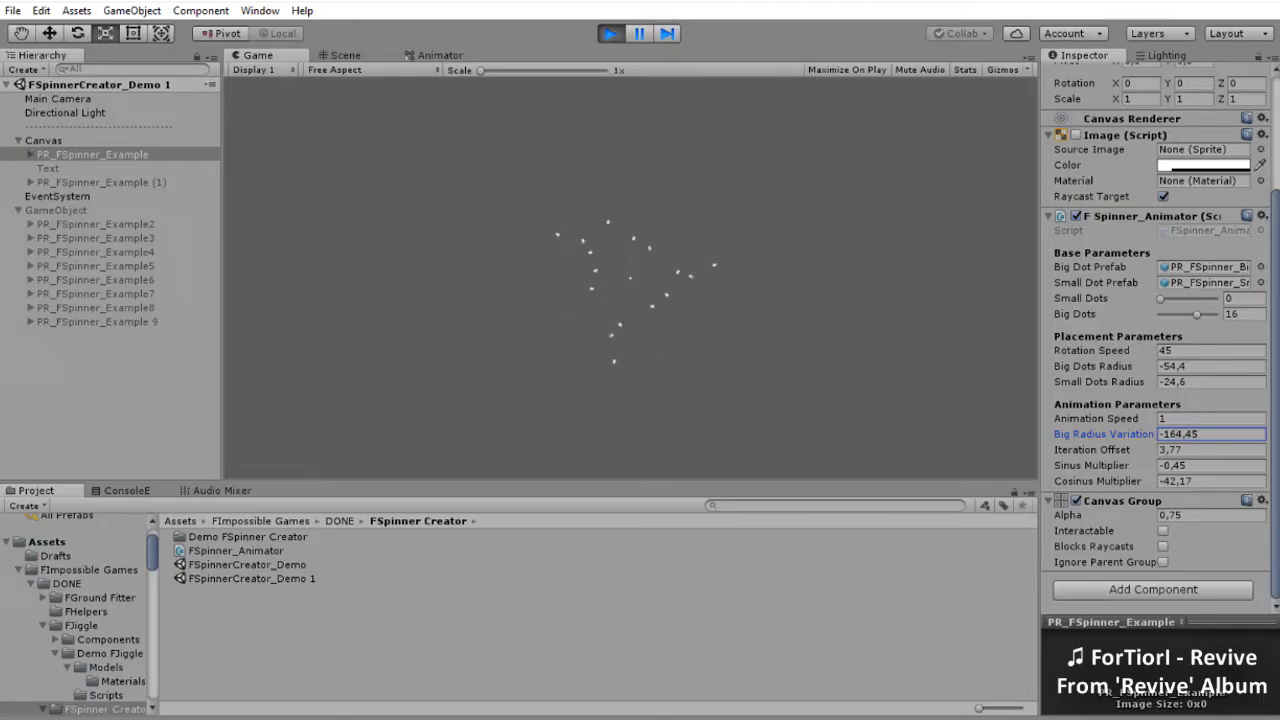
drag(1092, 450, 1190, 434)
mouse_move(1100, 465)
mouse_down()
mouse_move(1080, 465)
mouse_move(1095, 465)
mouse_up()
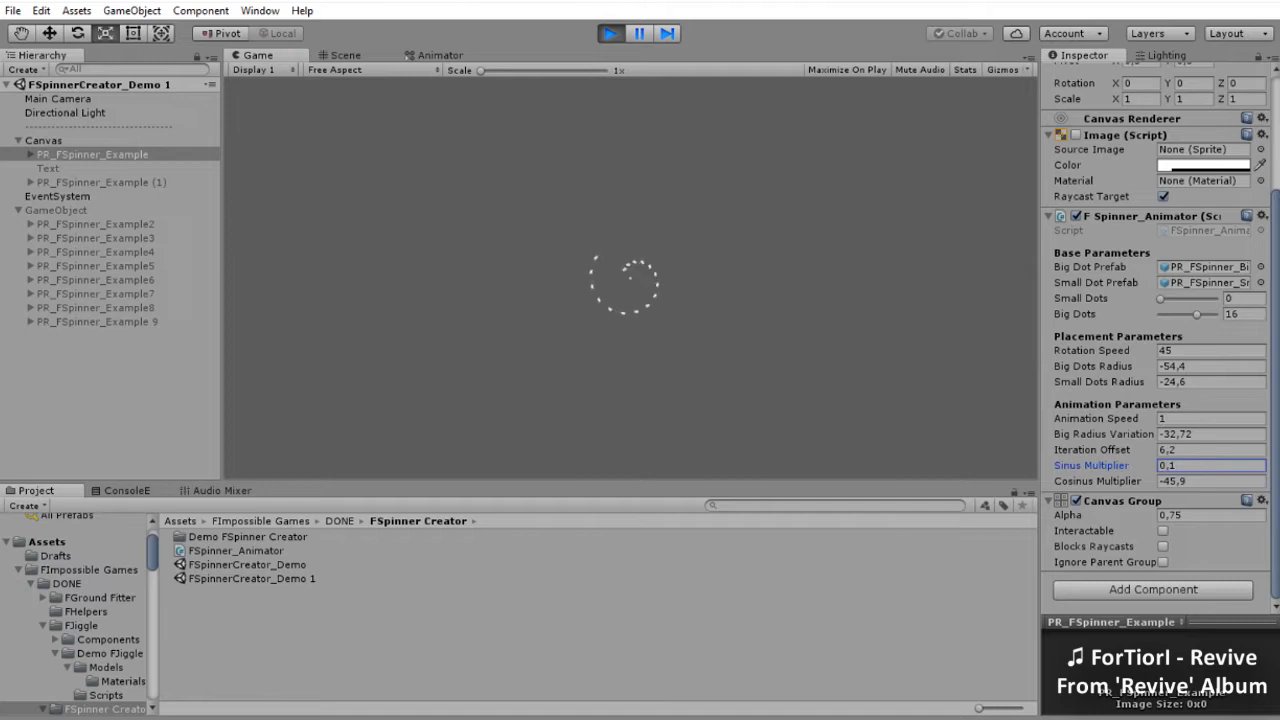
Step: Set Big Radius Variation to 15, edit Animation Speed, and Big Dots Radius to 166,5
click(1210, 434)
text(15)
click(1210, 418)
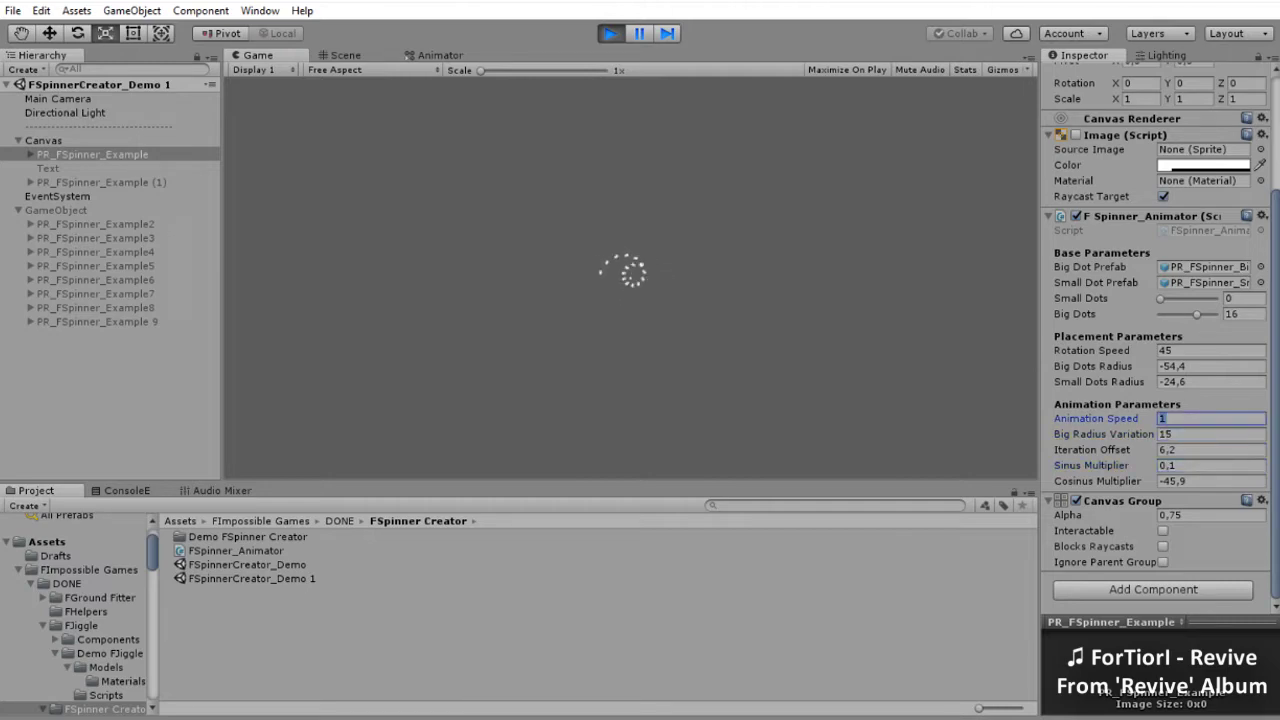
text(-0,2)
text(3,4)
click(1210, 366)
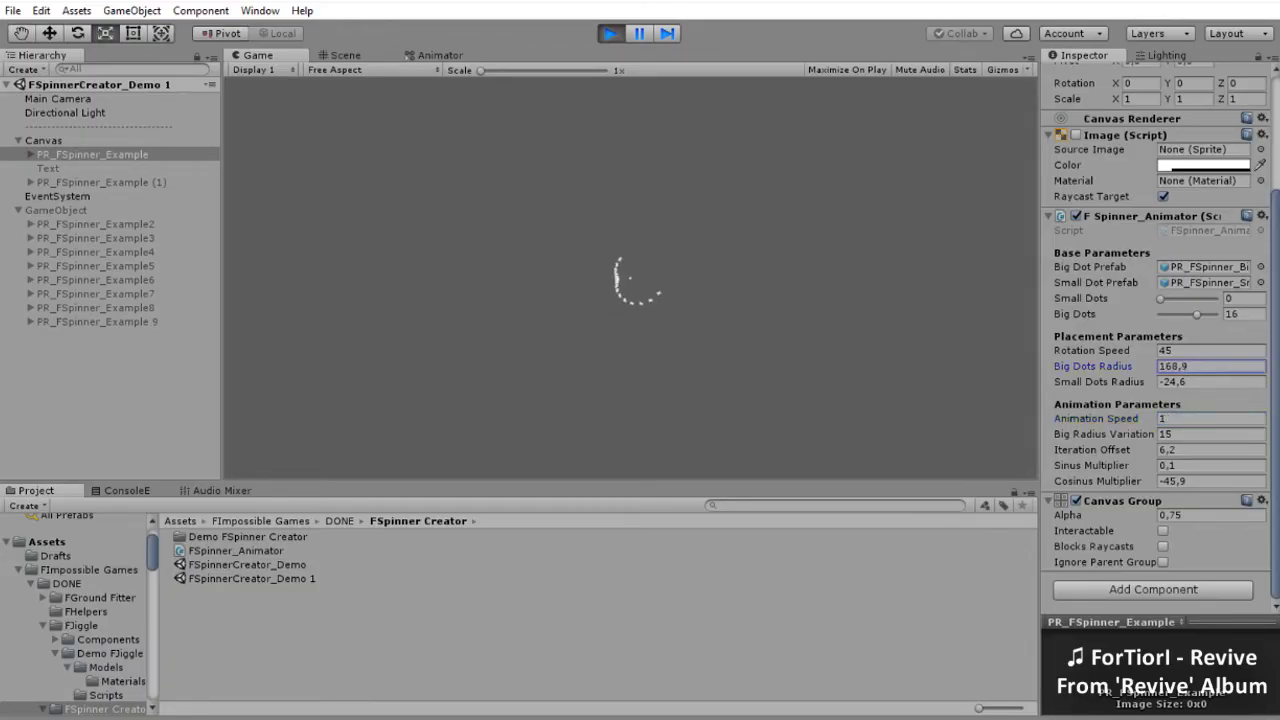
text(166,5)
Step: Change Big Dots from 24 to 20 and set Iteration Offset to 6
click(1243, 314)
text(24)
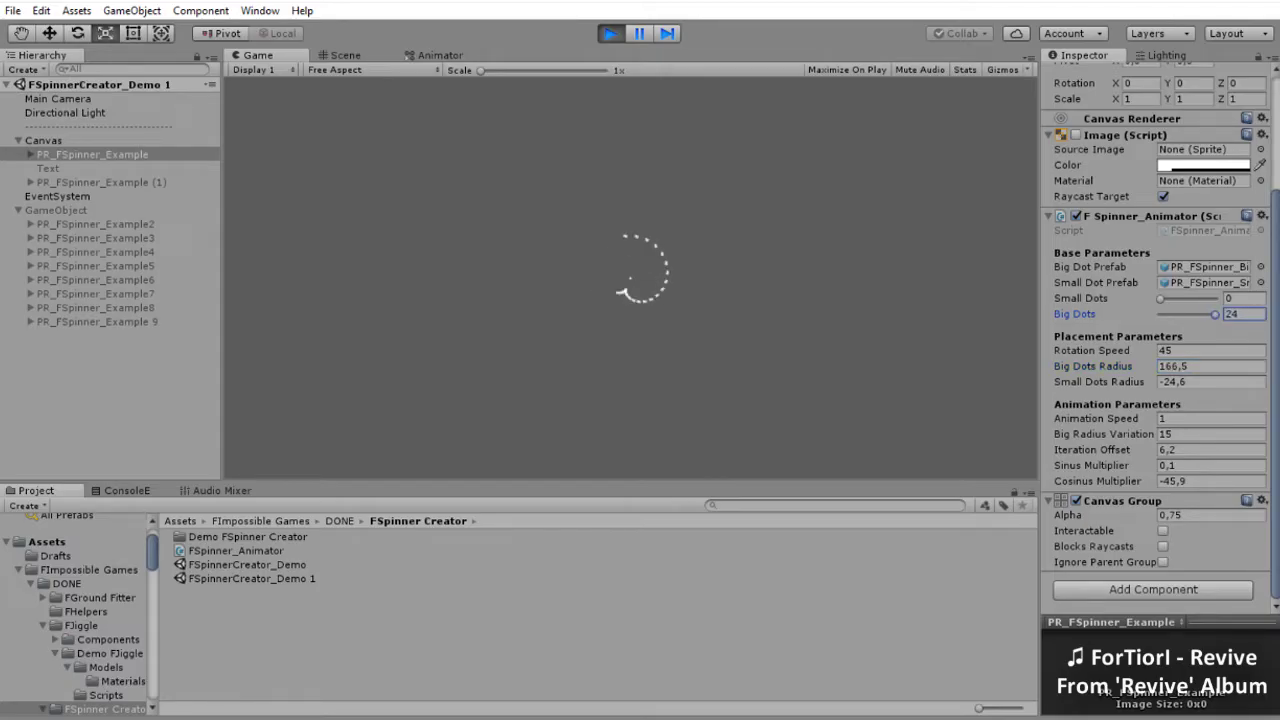
key(BackSpace)
text(0)
click(1210, 450)
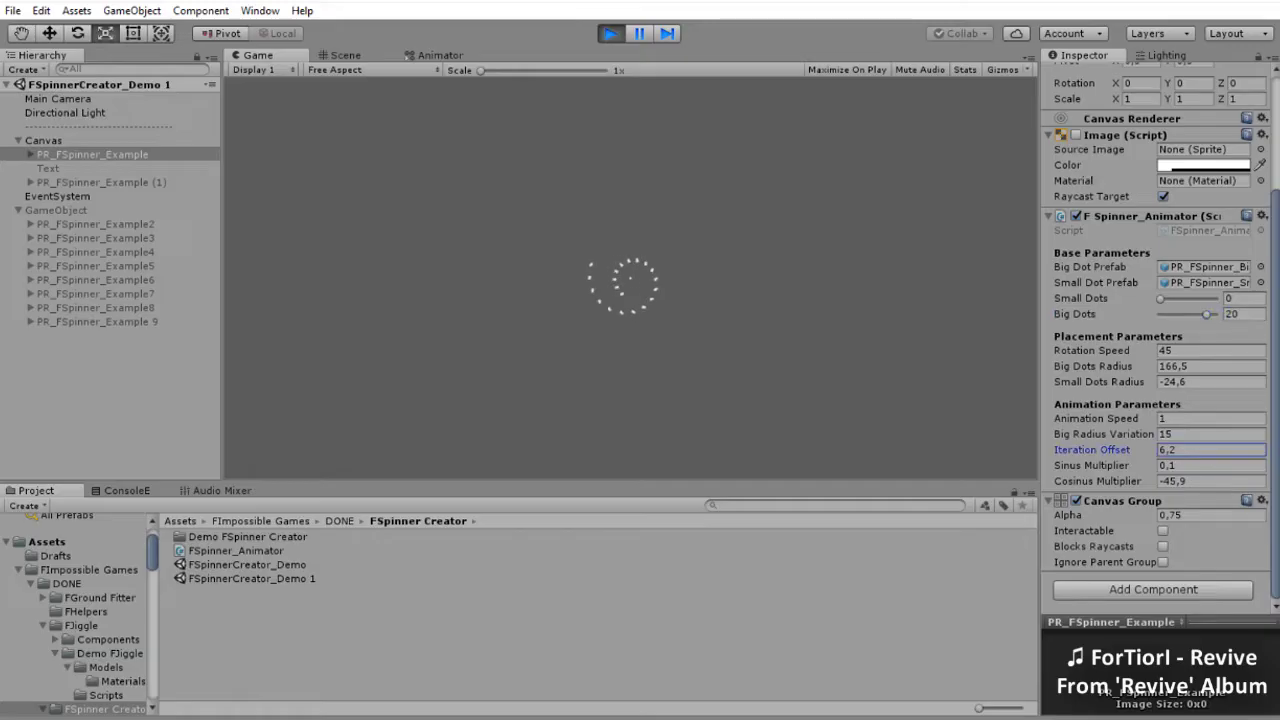
key(BackSpace)
text(6)
key(BackSpace)
key(BackSpace)
key(BackSpace)
Step: Enter Iteration Offset 6, Sinus Multiplier 2, and reduce the Big Dots count
text(6)
click(1200, 465)
text(2)
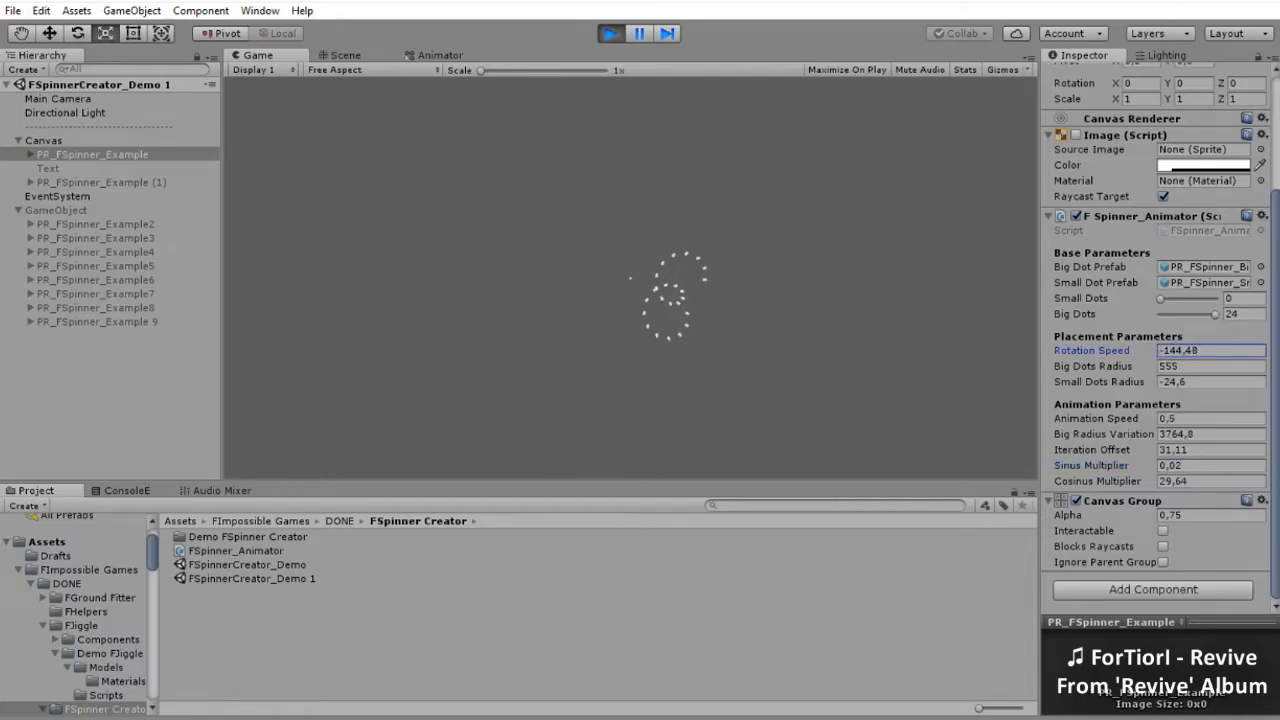
drag(1215, 314, 1183, 314)
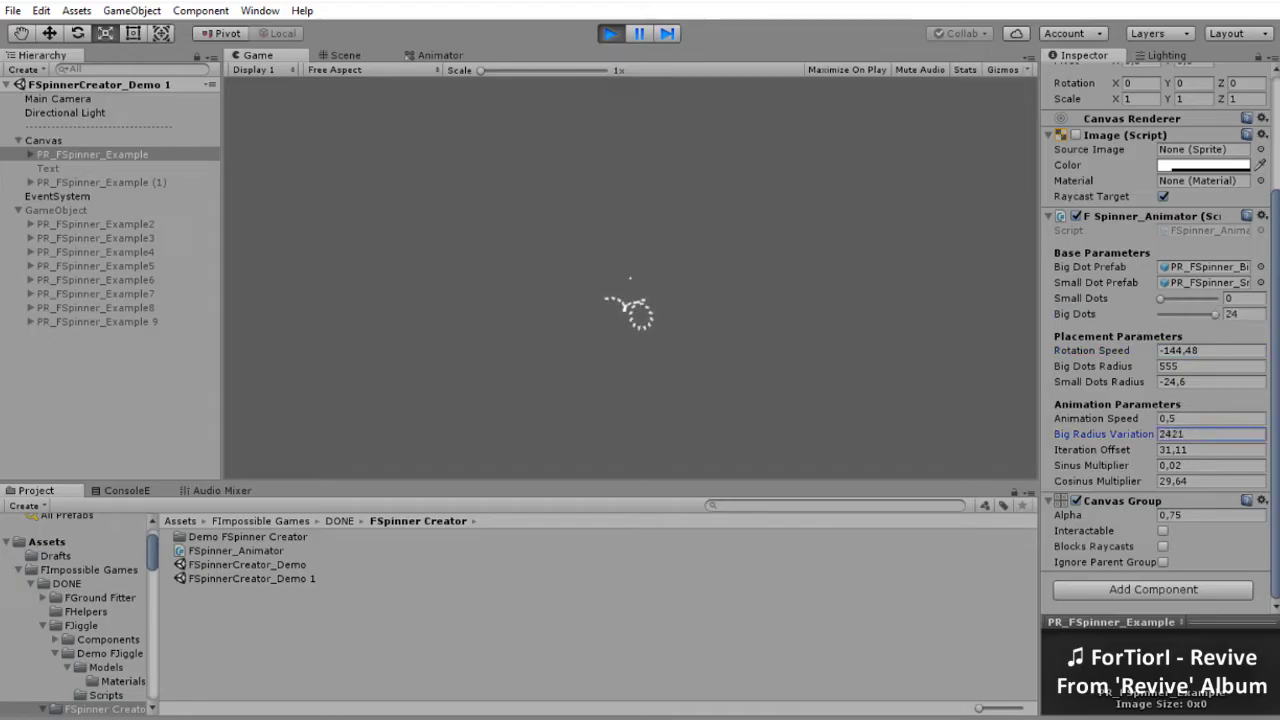
Step: Try Iteration Offset 41, then 28, then start a negative value
click(1210, 450)
text(41)
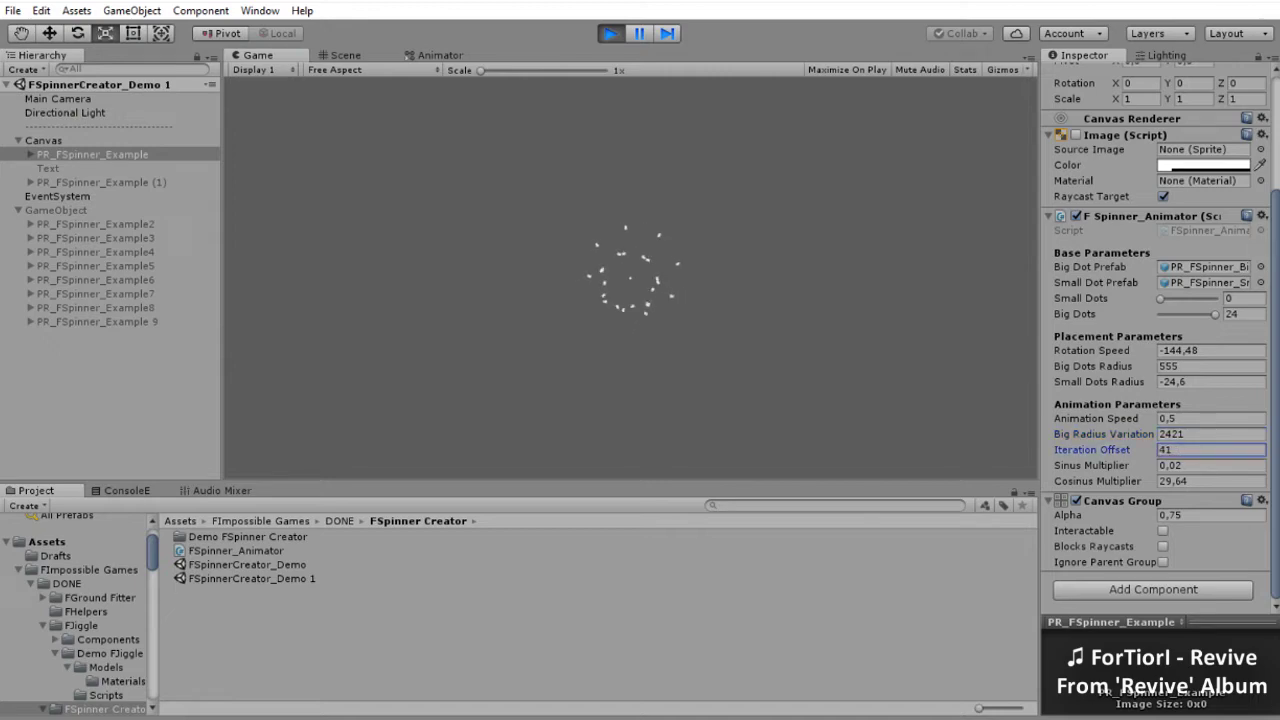
key(BackSpace)
key(BackSpace)
text(28)
key(BackSpace)
text(-)
Step: Raise Sinus Multiplier, set Small Dots to 0, and drag Rotation Speed, Big Dots Radius and Big Radius Variation
click(1210, 481)
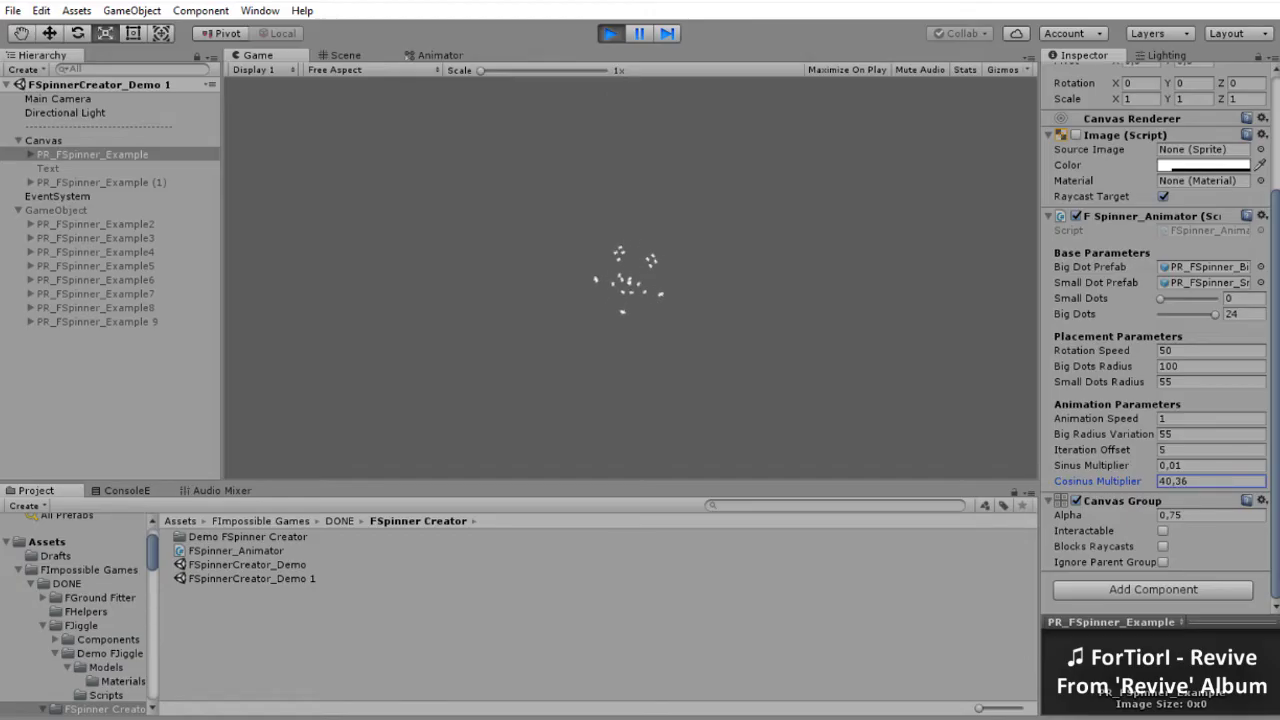
drag(1091, 465, 1120, 465)
click(1210, 381)
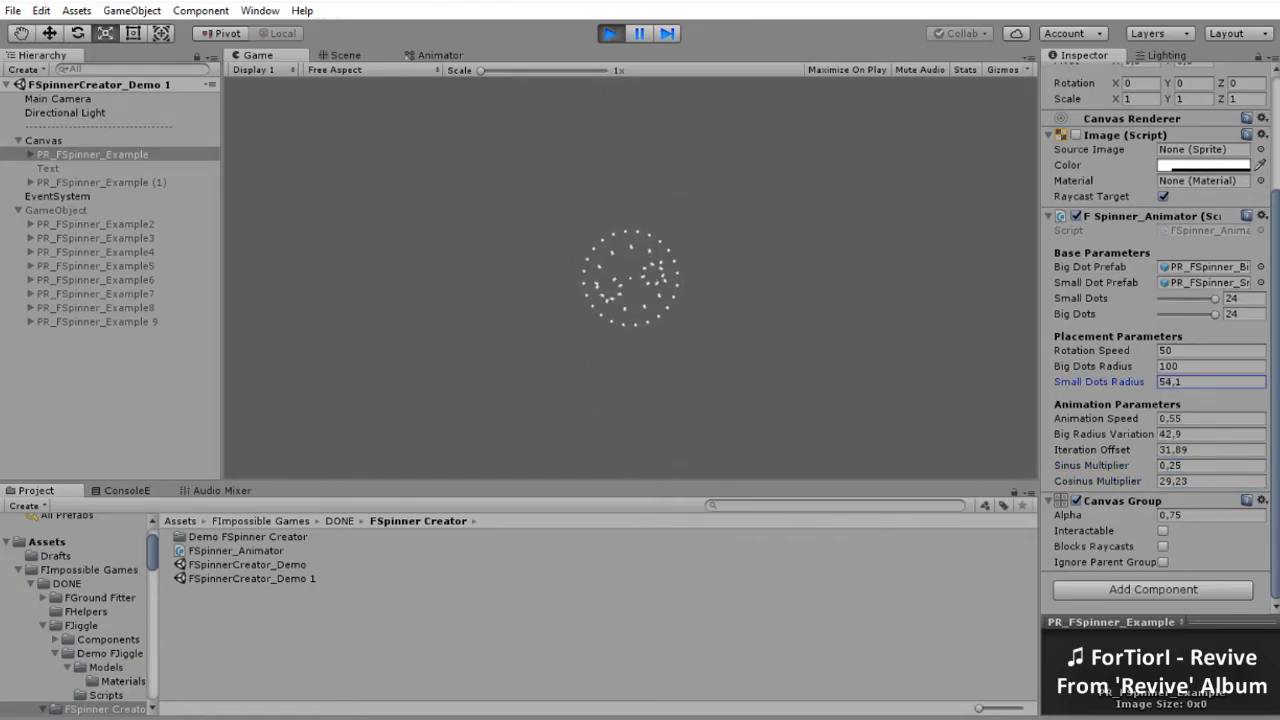
drag(1215, 298, 1160, 298)
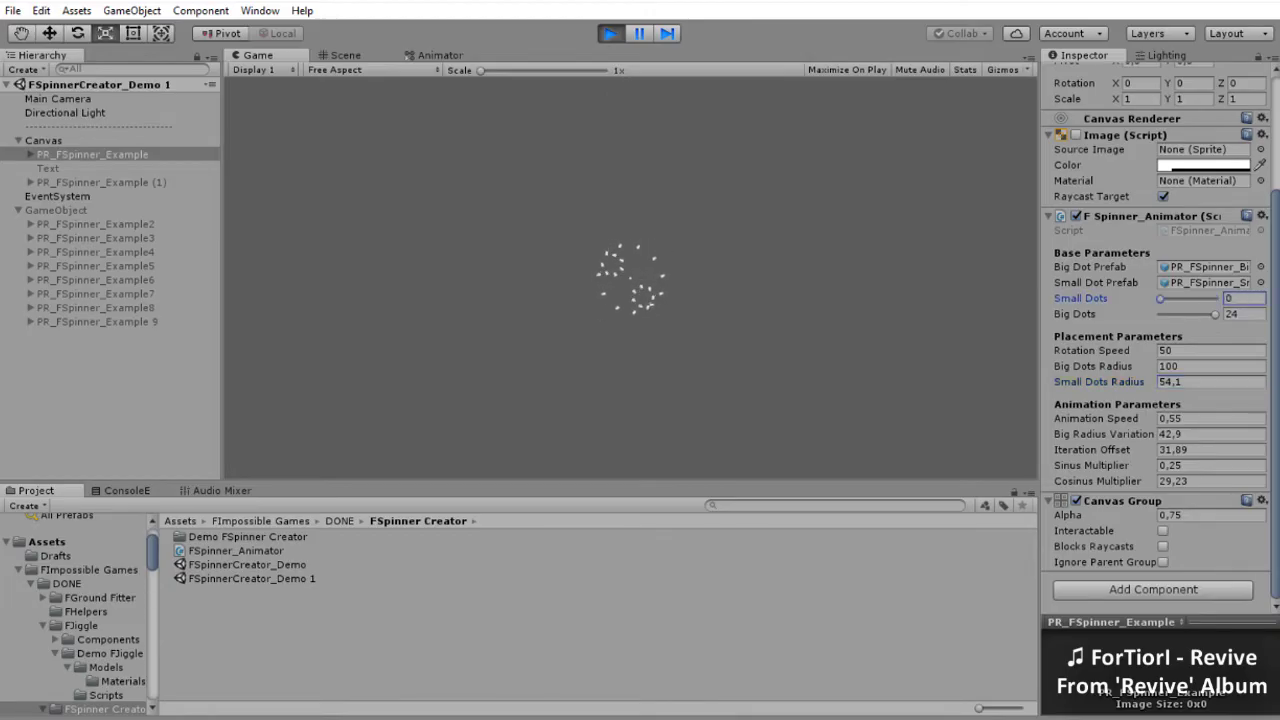
mouse_move(1091, 350)
mouse_down()
mouse_move(1060, 350)
mouse_move(1060, 366)
mouse_move(1080, 366)
mouse_up()
mouse_move(1100, 434)
mouse_down()
mouse_move(1160, 434)
mouse_move(1060, 434)
mouse_move(1100, 450)
mouse_move(1072, 450)
mouse_up()
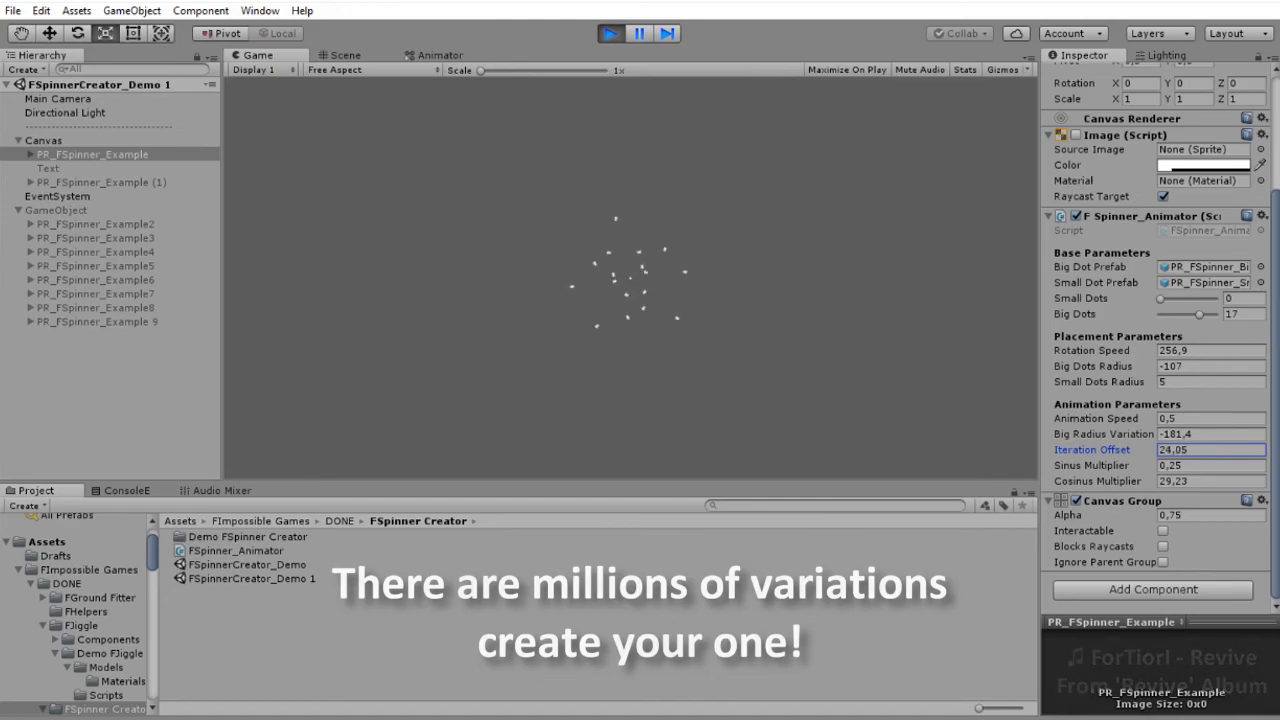